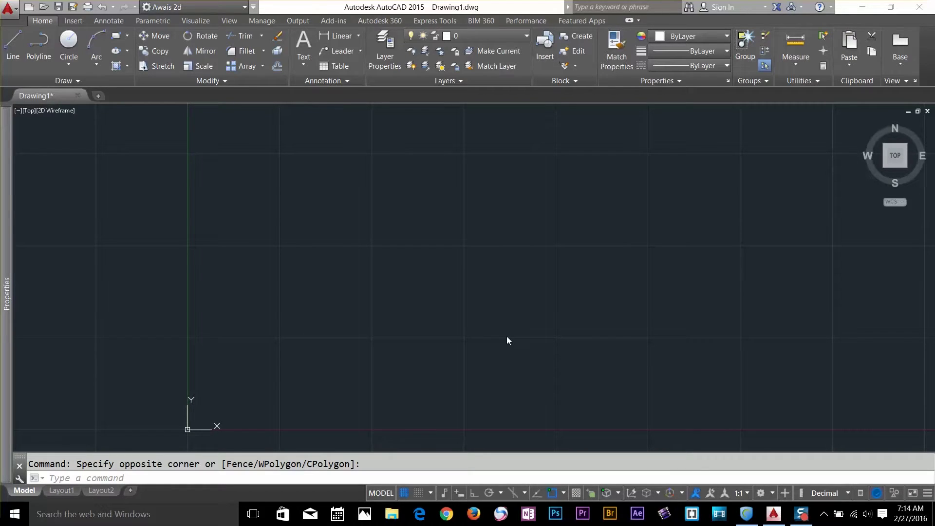
Step: Cancel the pending selection, turn on dynamic input, and start a new line
{"action": "key", "text": "Escape"}
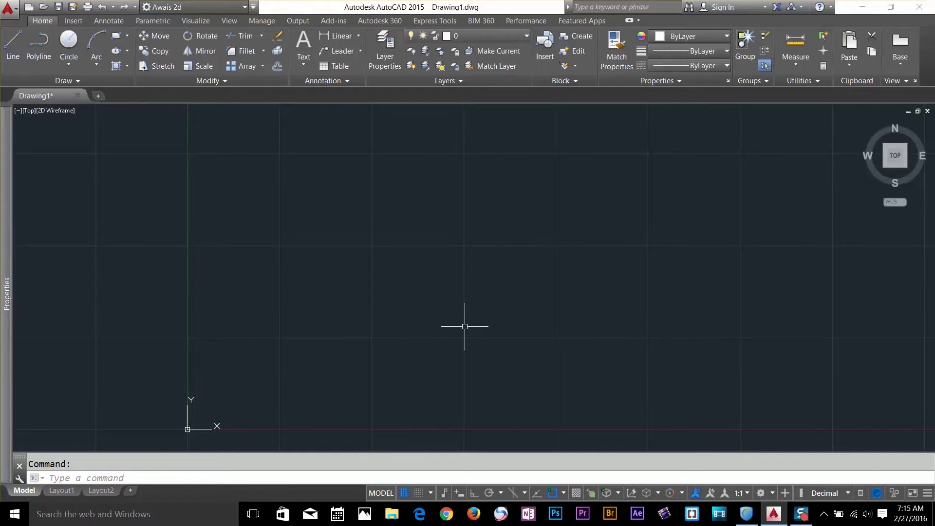
{"action": "left_click", "coordinate": [460, 493]}
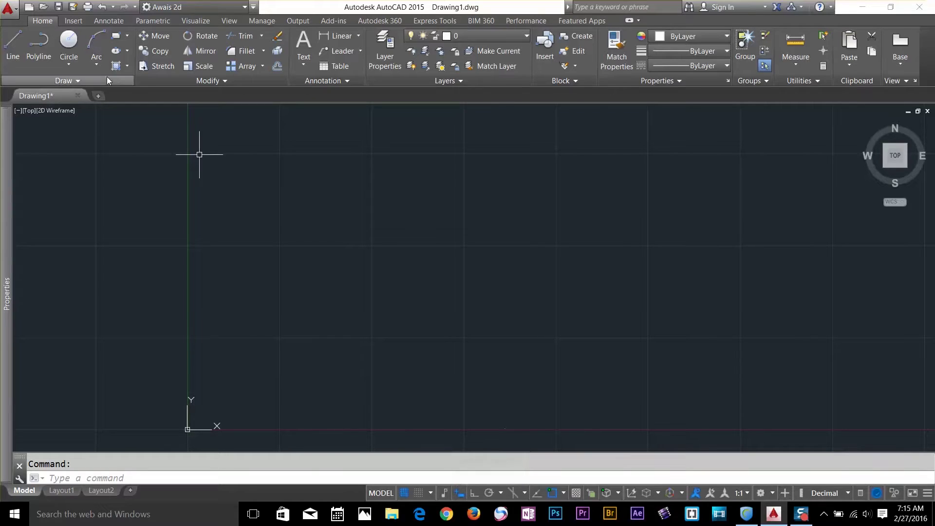
{"action": "left_click", "coordinate": [13, 49]}
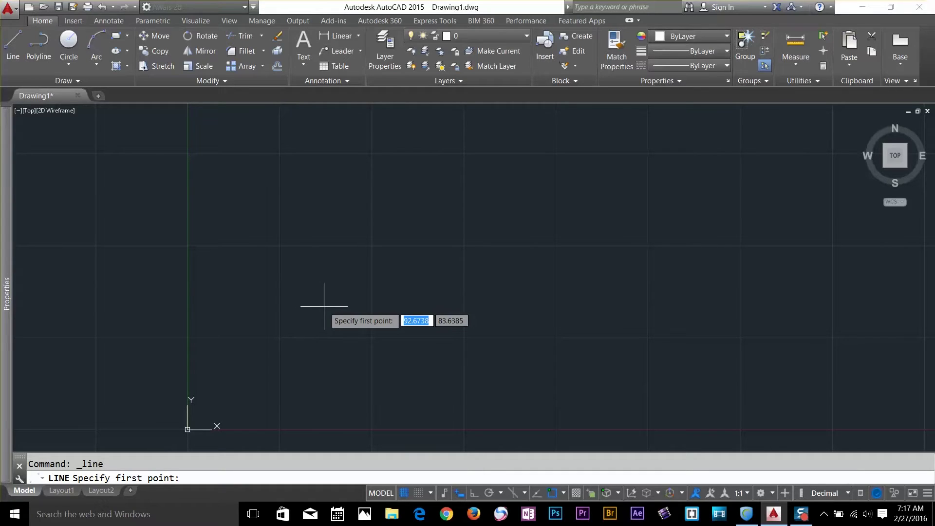
Step: Place the line's first point at 15,15, reframe the view around the origin, then cancel the line
{"action": "type", "text": "15"}
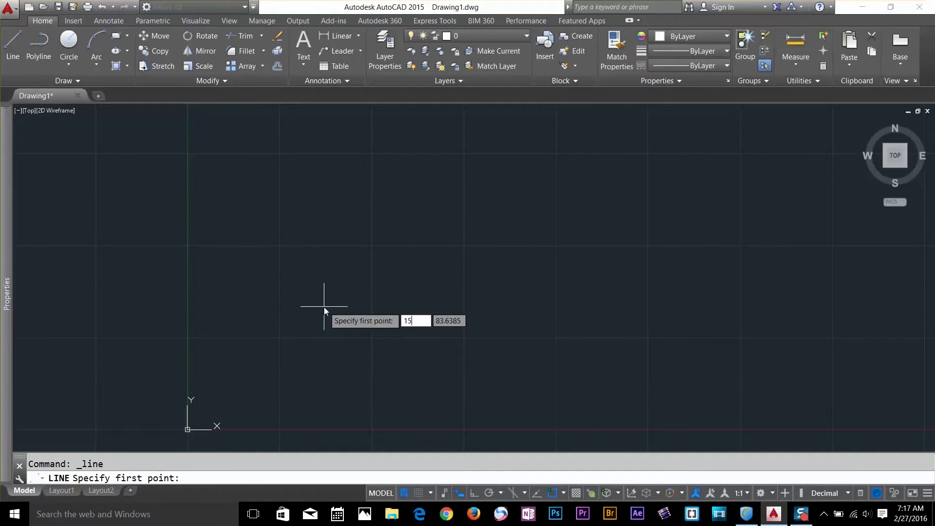
{"action": "key", "text": "Tab"}
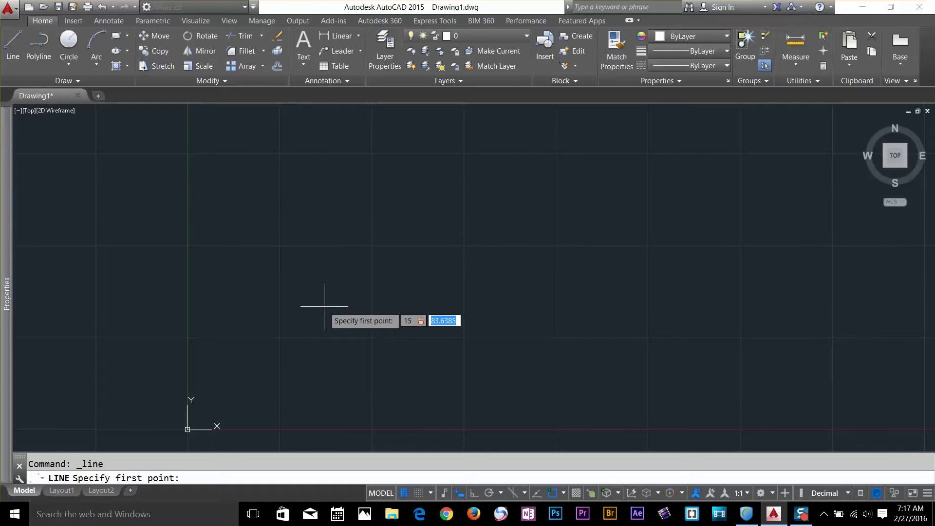
{"action": "type", "text": "15"}
{"action": "key", "text": "Return"}
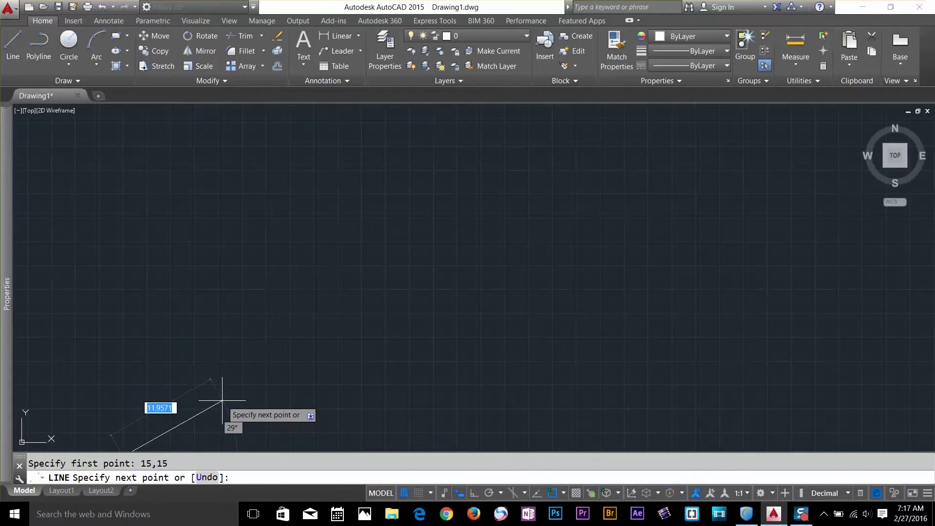
{"action": "mouse_move", "coordinate": [385, 385]}
{"action": "middle_mouse_down"}
{"action": "mouse_move", "coordinate": [486, 145]}
{"action": "mouse_move", "coordinate": [374, 261]}
{"action": "mouse_move", "coordinate": [210, 312]}
{"action": "middle_mouse_up"}
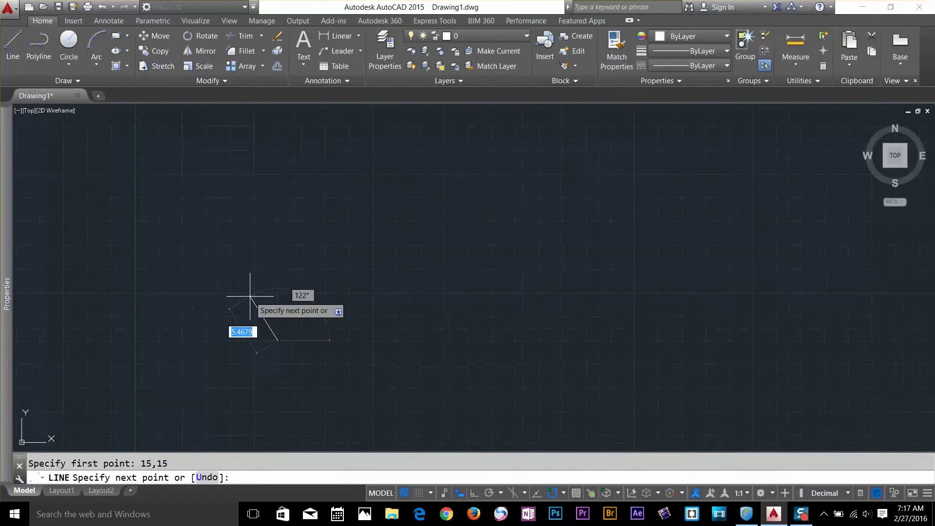
{"action": "scroll", "coordinate": [283, 250], "scroll_direction": "up", "scroll_amount": 3}
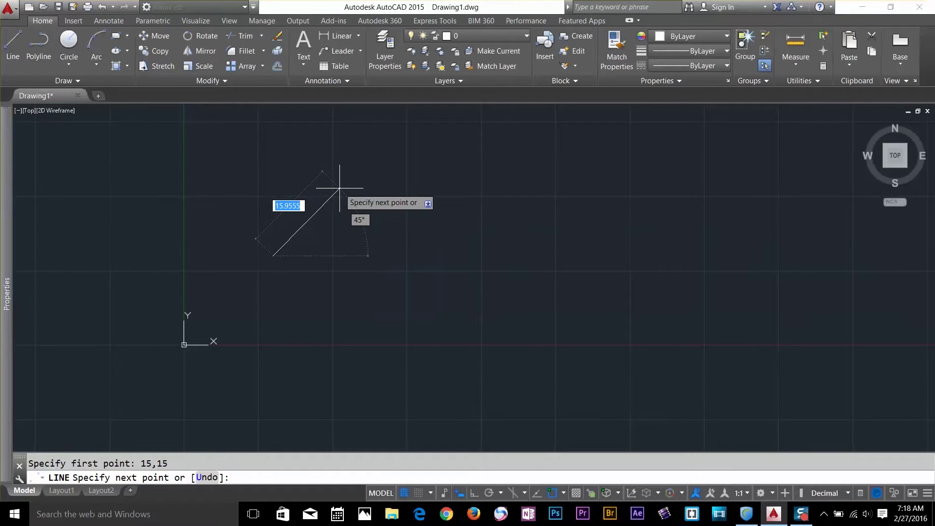
{"action": "key", "text": "Escape"}
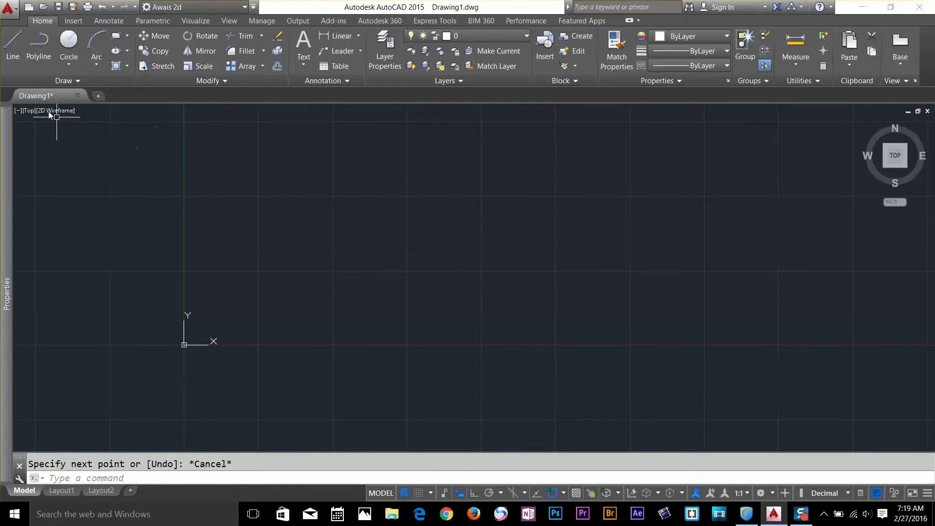
Step: Start a fresh line and place its first point on the canvas
{"action": "left_click", "coordinate": [13, 46]}
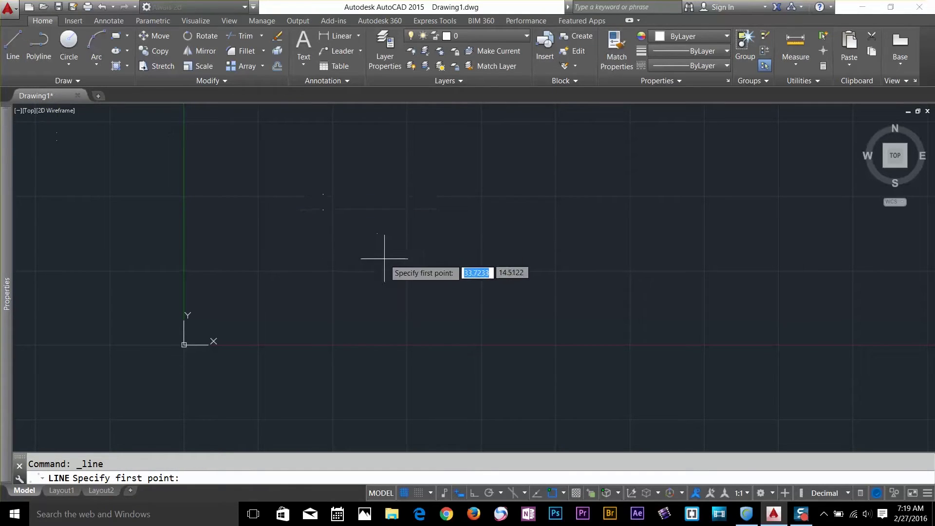
{"action": "left_click", "coordinate": [300, 251]}
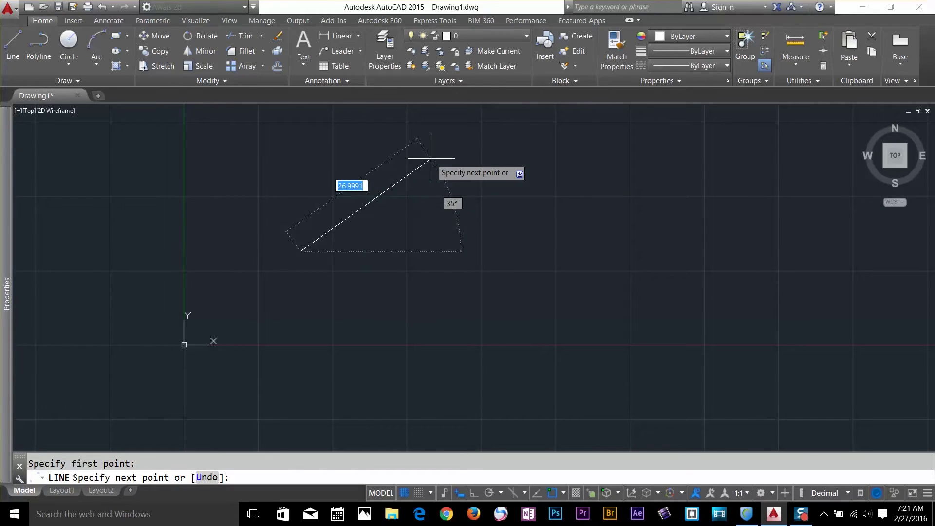
Step: Draw a 20-unit line segment at a 45° angle
{"action": "type", "text": "20"}
{"action": "key", "text": "Tab"}
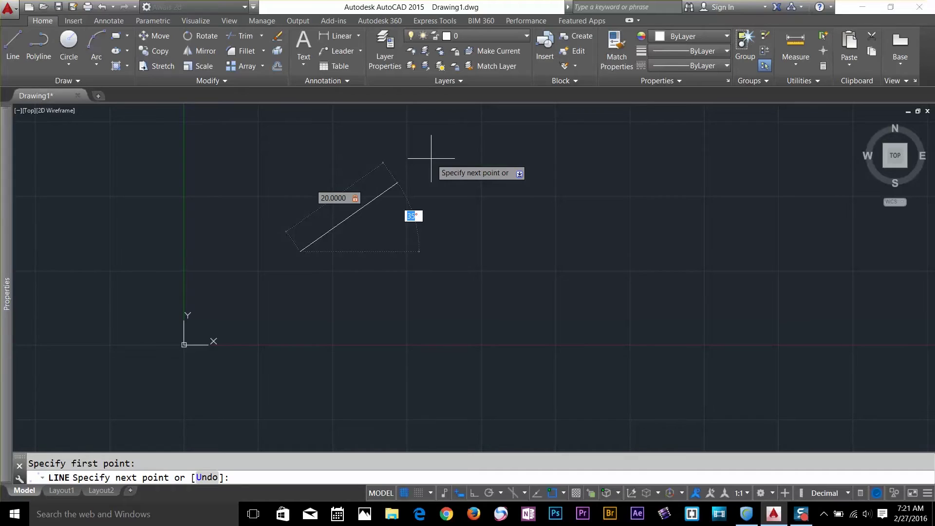
{"action": "type", "text": "45"}
{"action": "key", "text": "Return"}
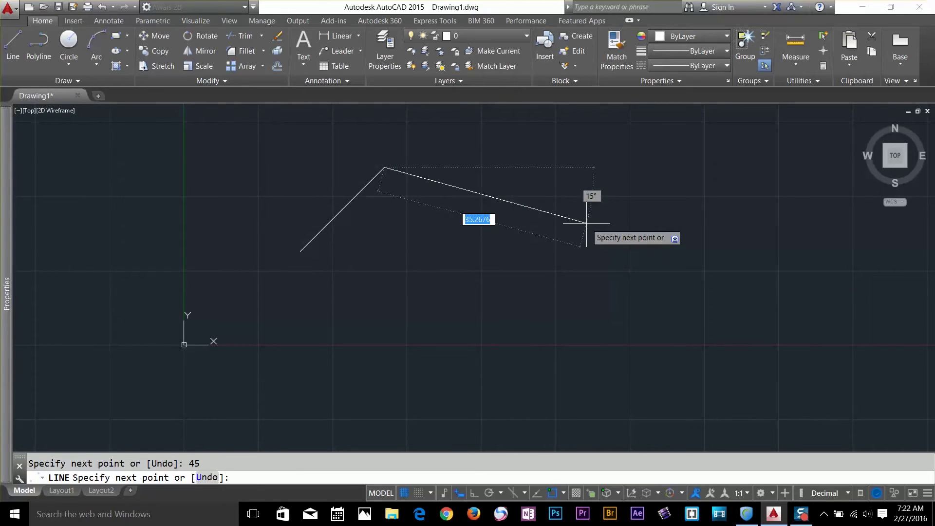
Step: End the line, erase the 45° line, and place a rectangle's first corner
{"action": "key", "text": "Return"}
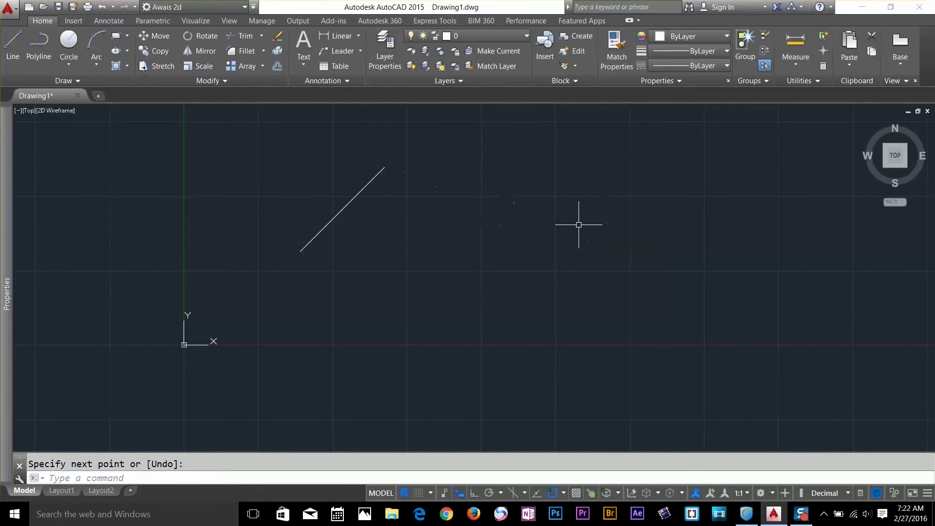
{"action": "left_click", "coordinate": [452, 162]}
{"action": "left_click", "coordinate": [273, 269]}
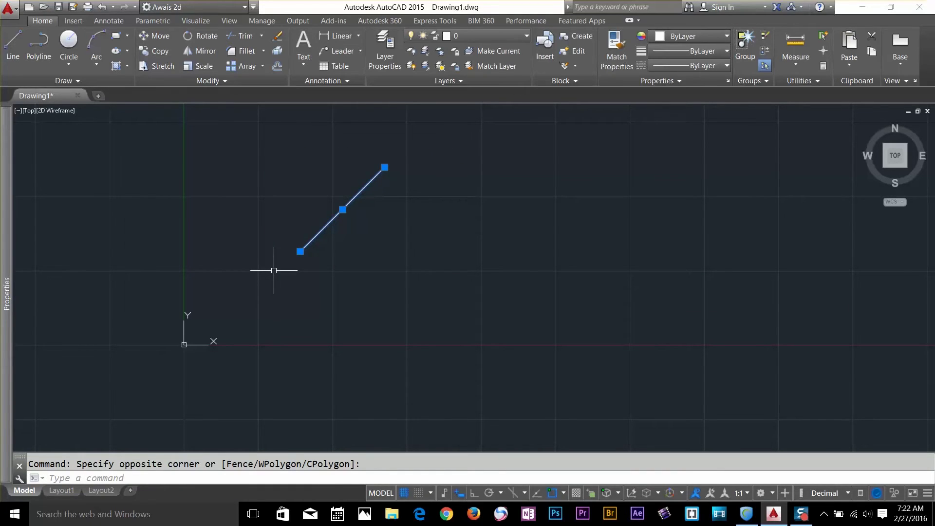
{"action": "key", "text": "Delete"}
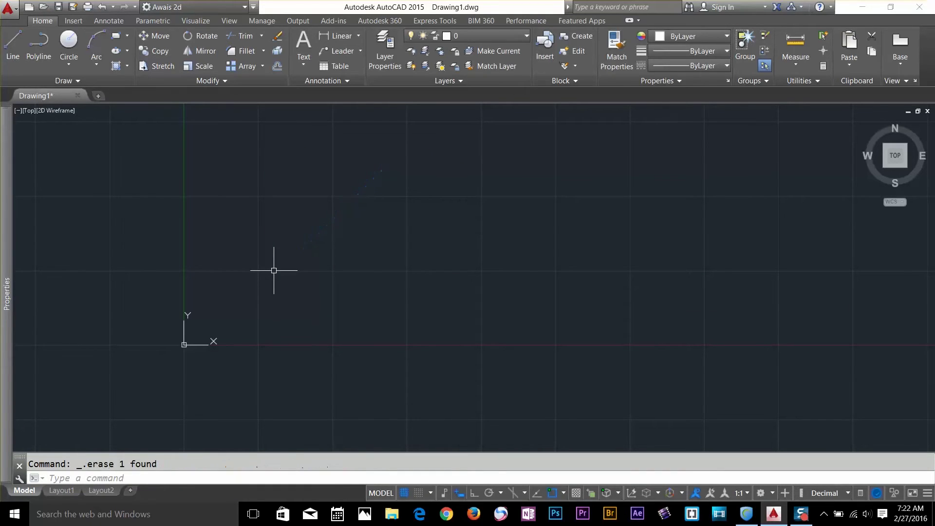
{"action": "left_click", "coordinate": [118, 35]}
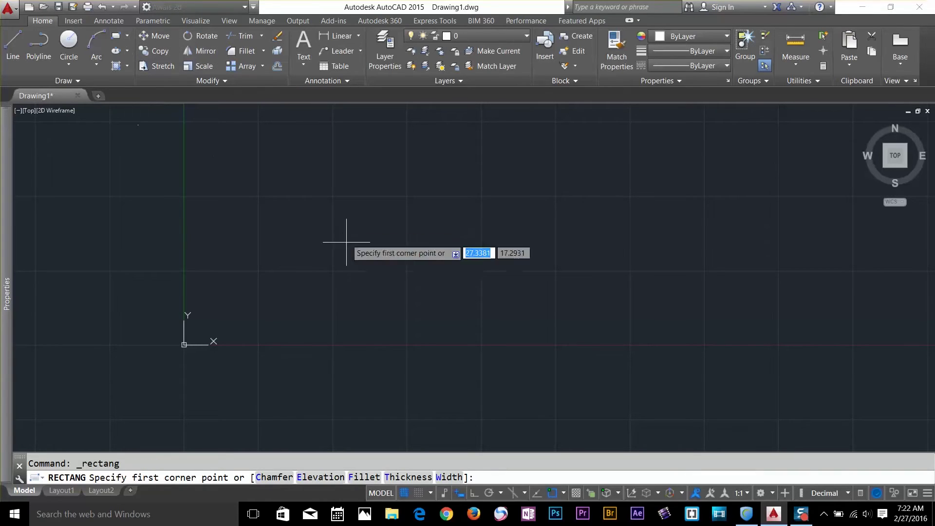
{"action": "left_click", "coordinate": [334, 268]}
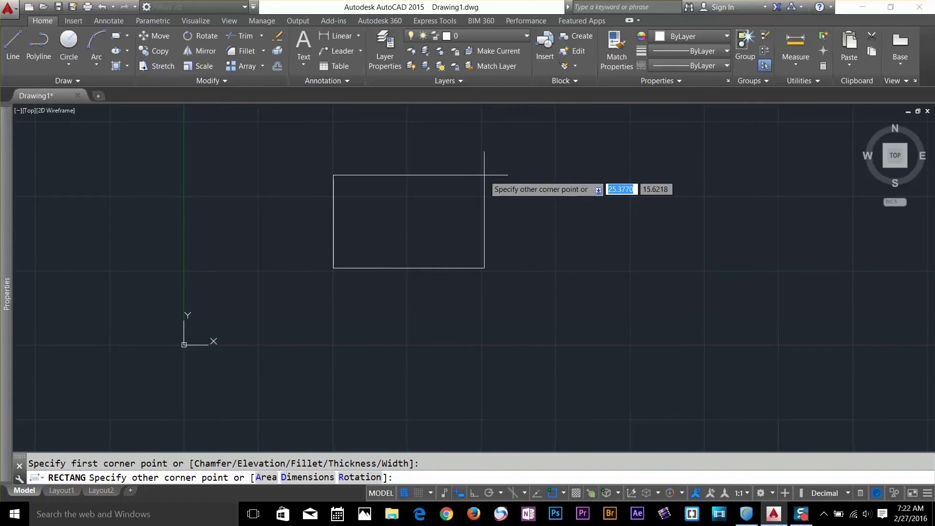
Step: Enter width 30 and height 50 for the opposite corner, then frame the rectangle in view
{"action": "type", "text": "30"}
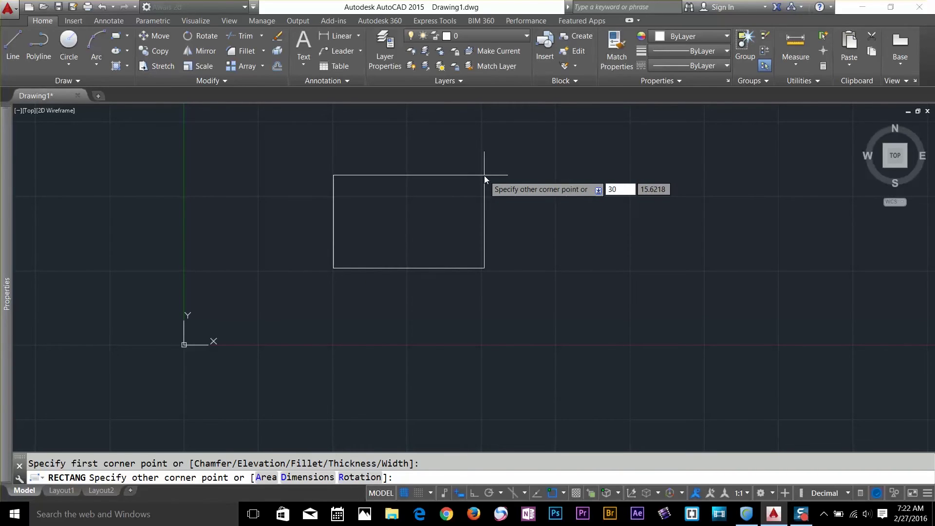
{"action": "key", "text": "Tab"}
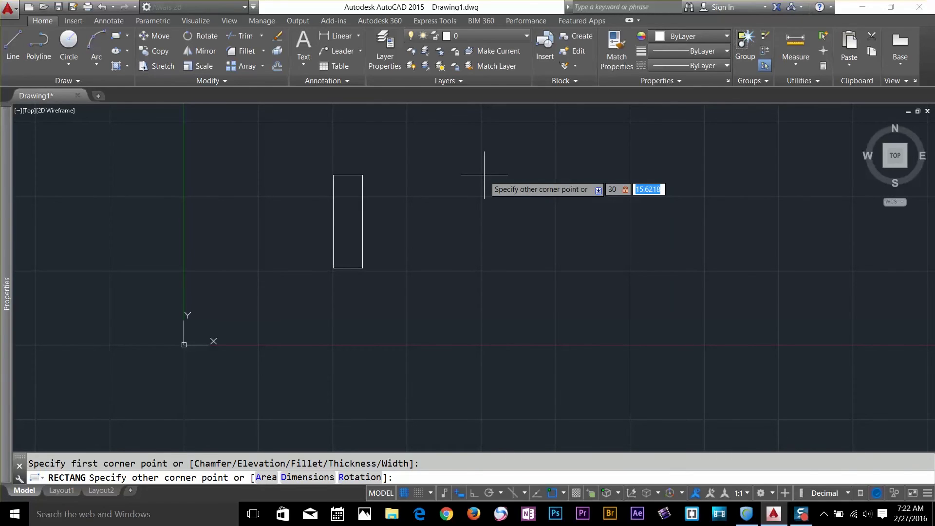
{"action": "scroll", "coordinate": [334, 266], "scroll_direction": "up", "scroll_amount": 6}
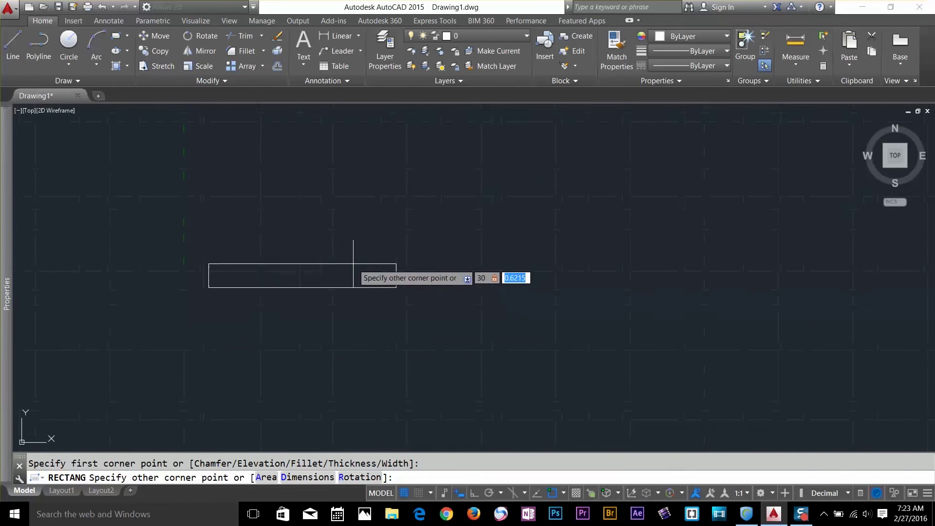
{"action": "scroll", "coordinate": [344, 280], "scroll_direction": "down", "scroll_amount": 2}
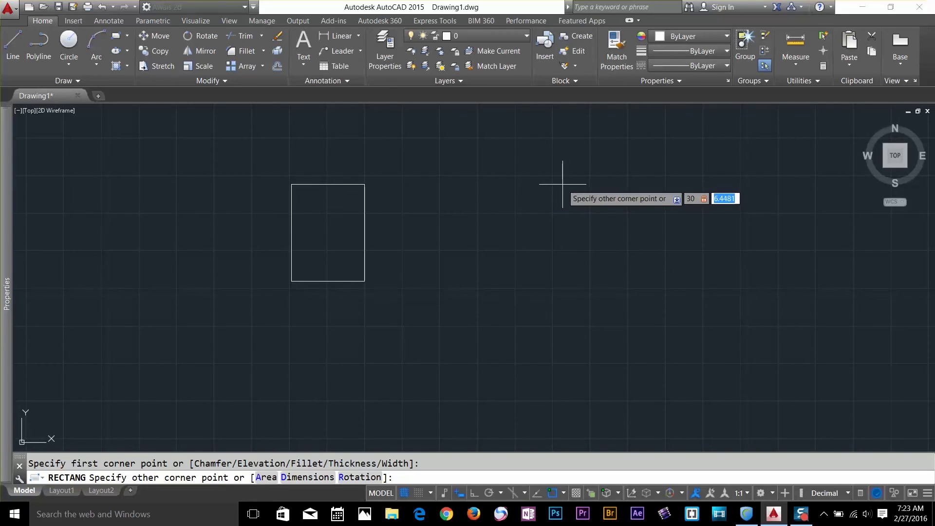
{"action": "type", "text": "50"}
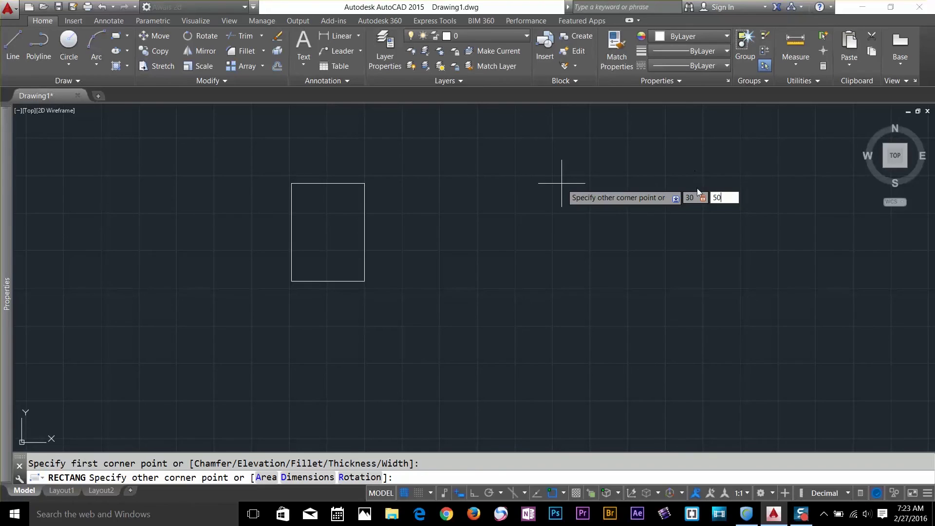
{"action": "key", "text": "Return"}
{"action": "scroll", "coordinate": [516, 245], "scroll_direction": "down", "scroll_amount": 5}
{"action": "middle_click_drag", "start_coordinate": [516, 245], "coordinate": [470, 292]}
{"action": "scroll", "coordinate": [477, 259], "scroll_direction": "up", "scroll_amount": 3}
{"action": "scroll", "coordinate": [402, 239], "scroll_direction": "down", "scroll_amount": 2}
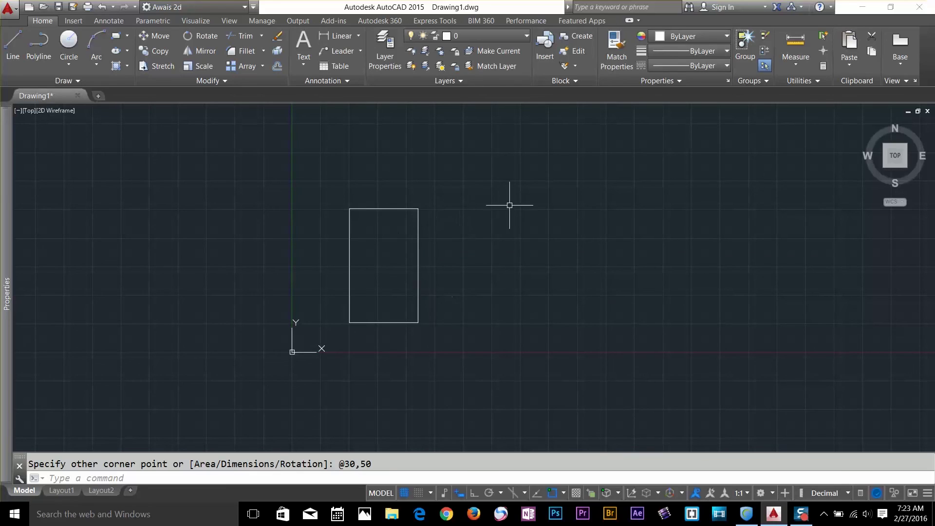
{"action": "left_click", "coordinate": [792, 45]}
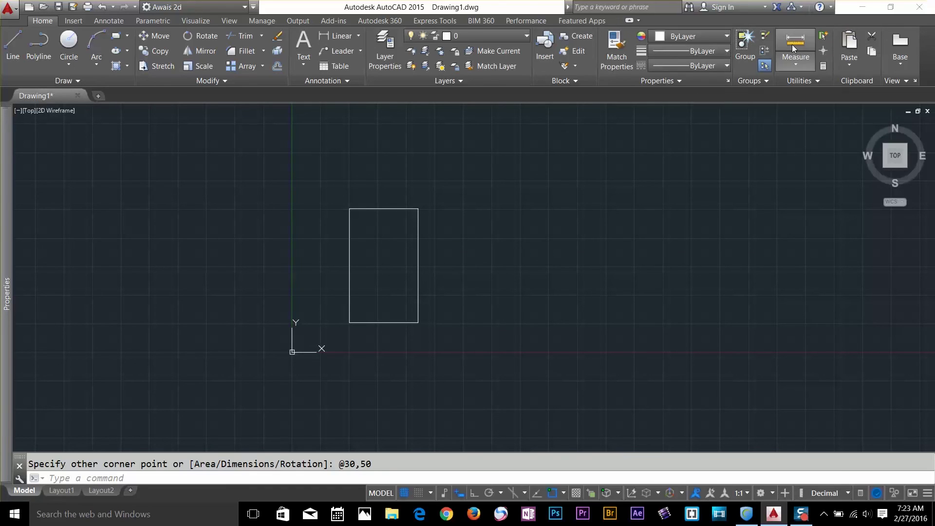
{"action": "left_click", "coordinate": [418, 208]}
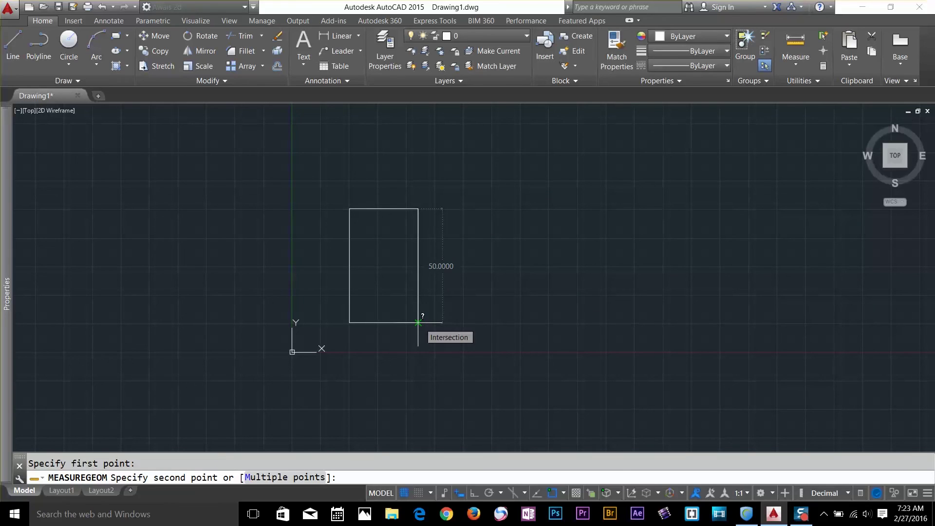
{"action": "left_click", "coordinate": [459, 254]}
{"action": "key", "text": "Escape"}
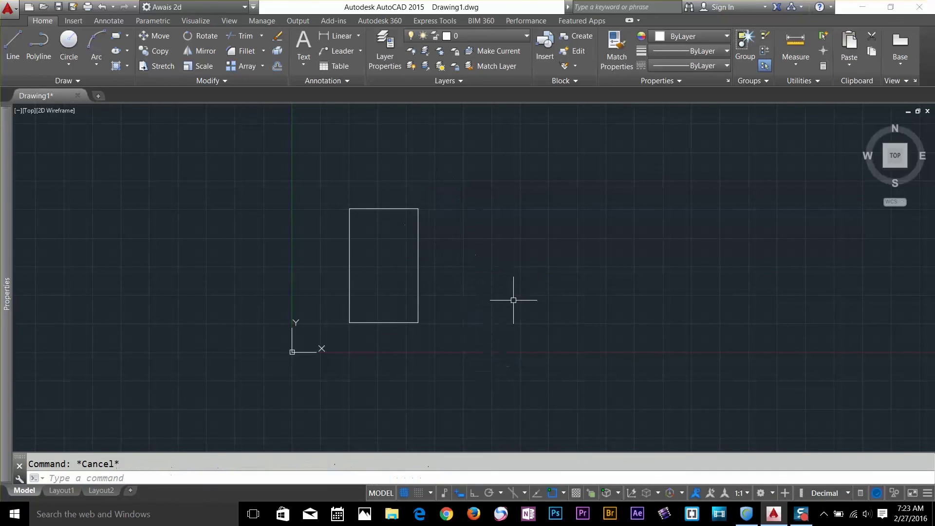
{"action": "left_click", "coordinate": [795, 45]}
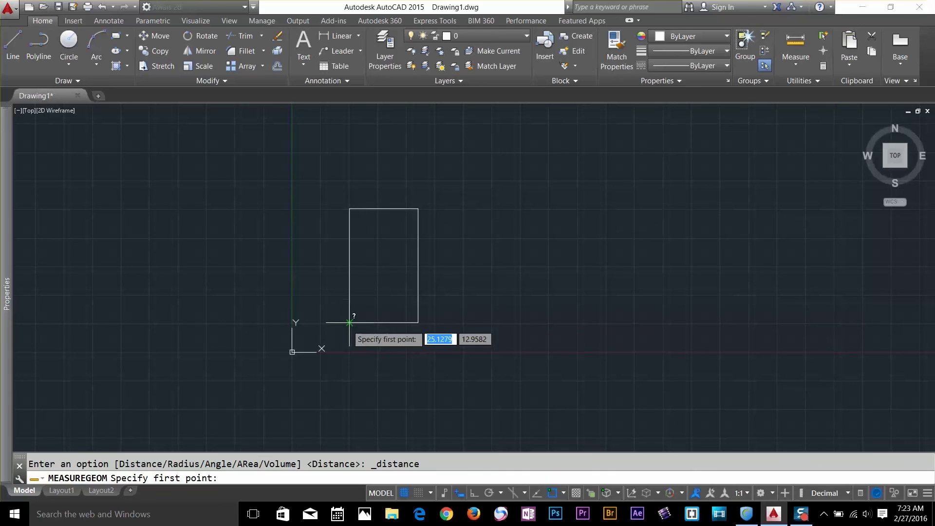
{"action": "left_click", "coordinate": [349, 322]}
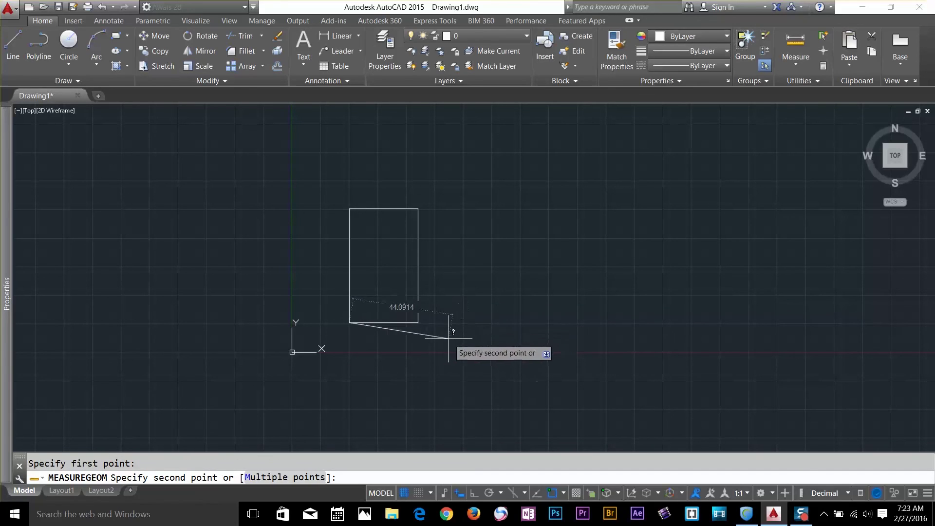
{"action": "key", "text": "Escape"}
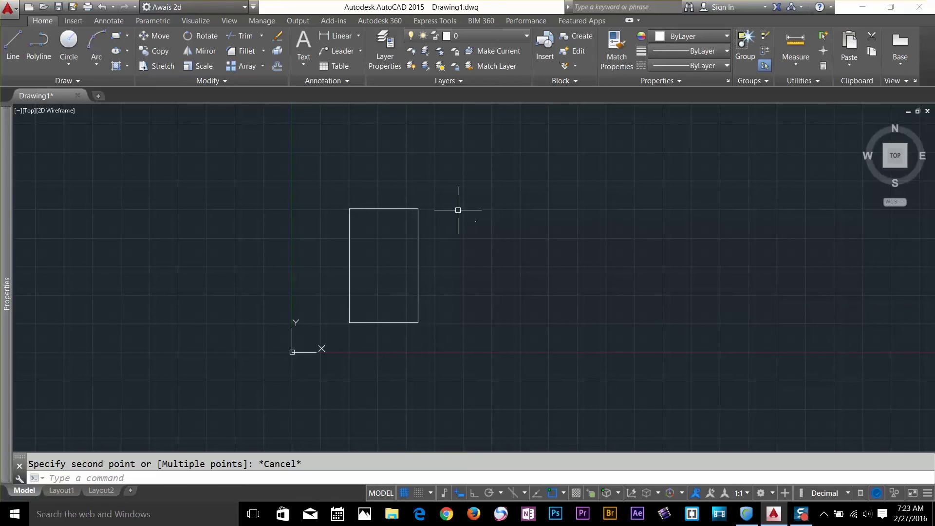